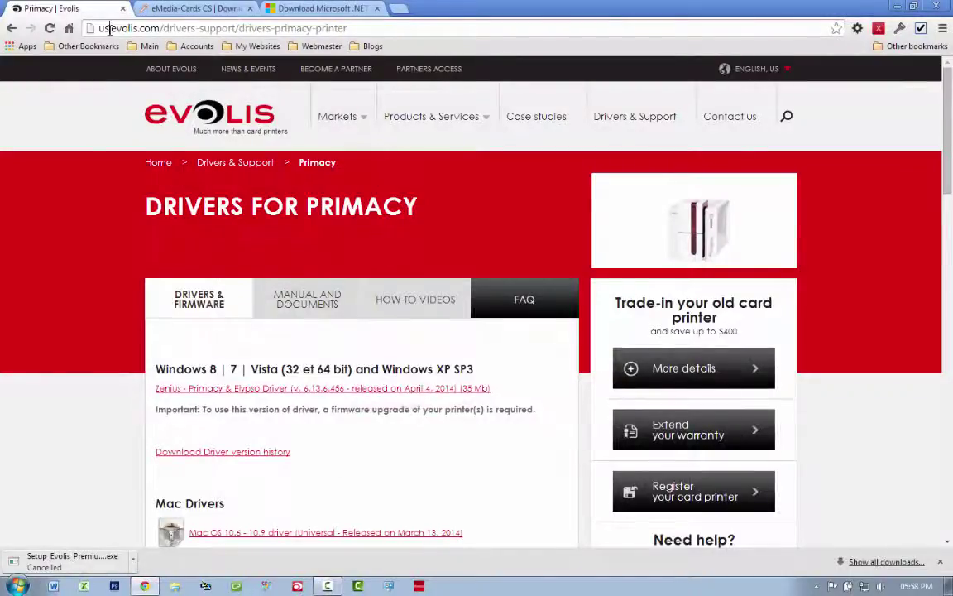
Go to the us.evolis.com home page and open its Drivers & Support section.
left_click_drag(110, 28, 382, 7)
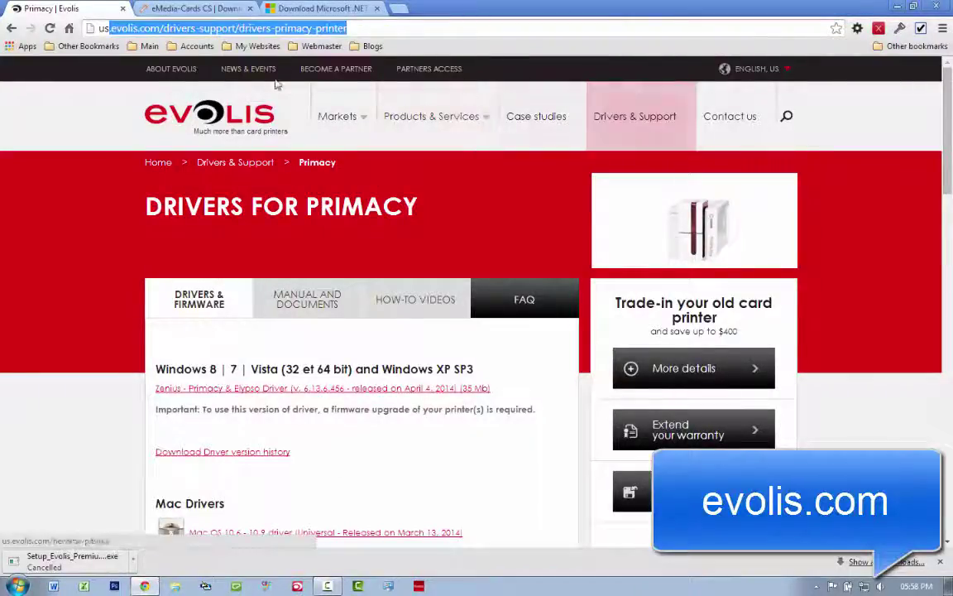
left_click(634, 115)
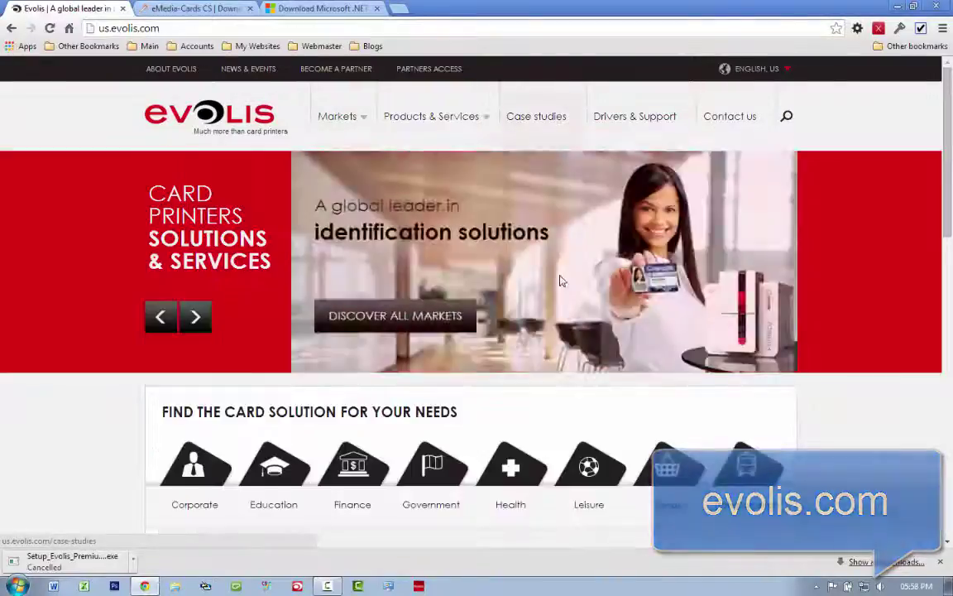
left_click(635, 117)
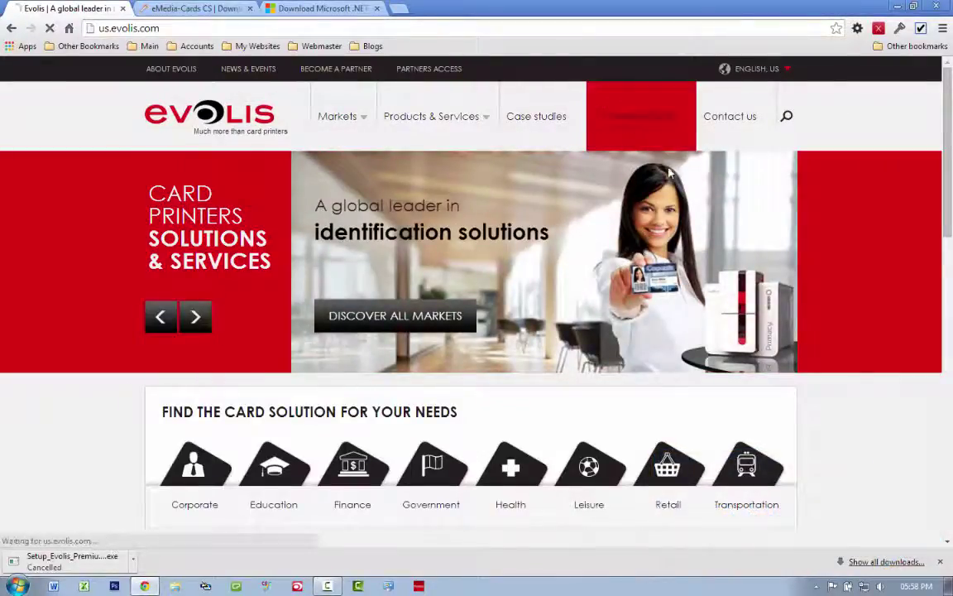
Find the Primacy in the list of printers and open its drivers and firmware page.
scroll(445, 390, "down", 1)
scroll(445, 390, "down", 3)
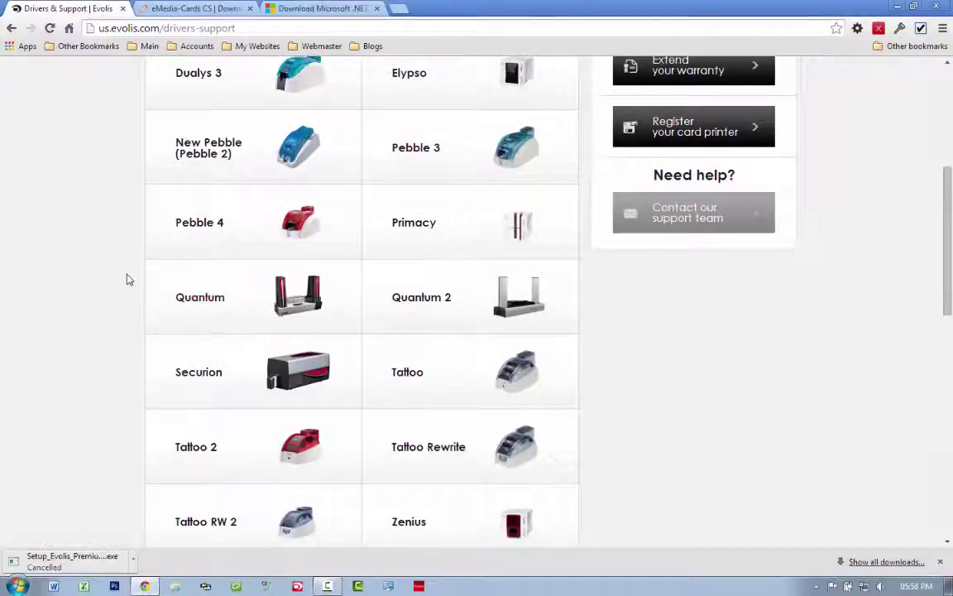
scroll(127, 278, "down", 2)
scroll(127, 279, "up", 2)
scroll(127, 280, "up", 4)
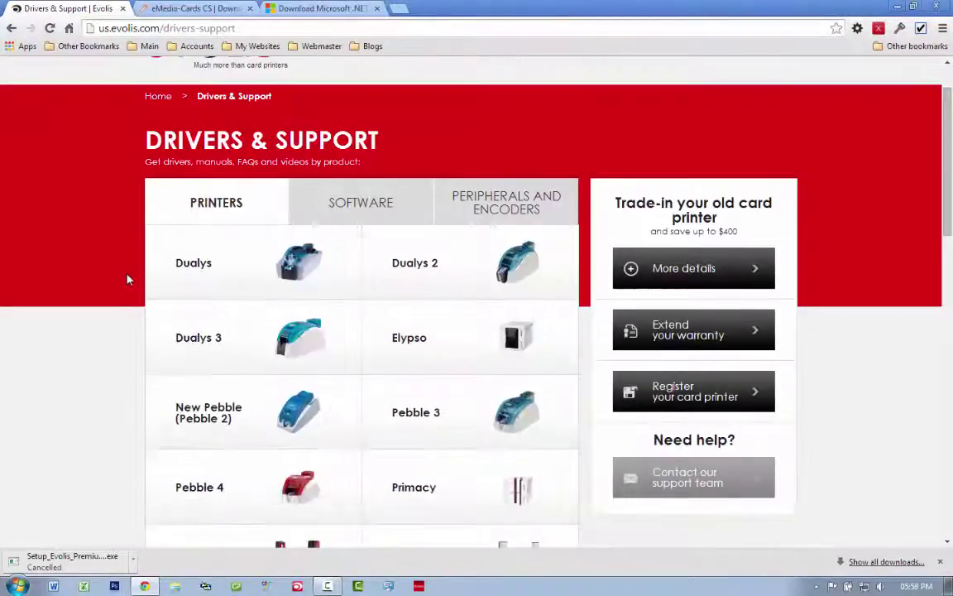
scroll(128, 279, "down", 1)
scroll(127, 279, "down", 4)
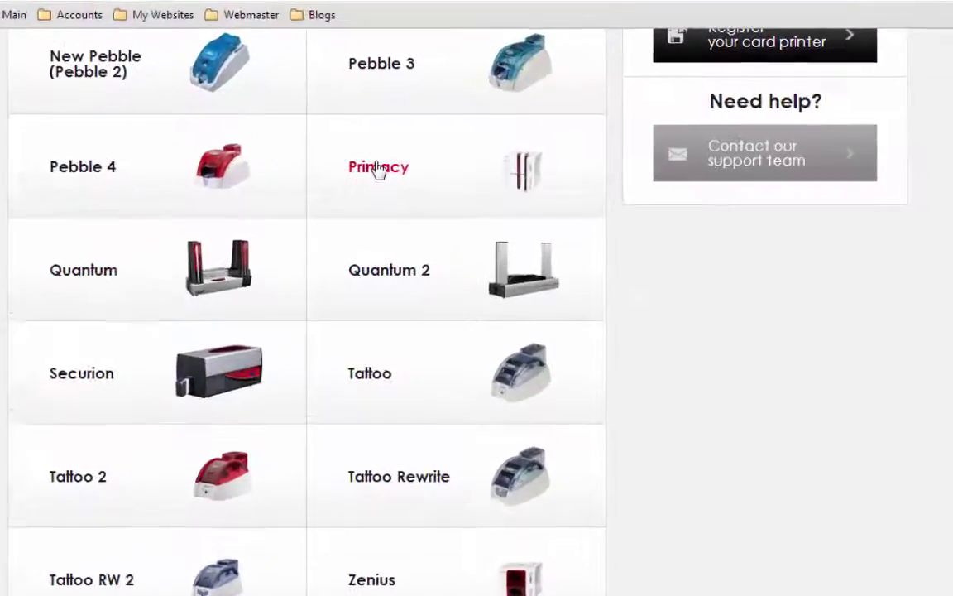
left_click(477, 196)
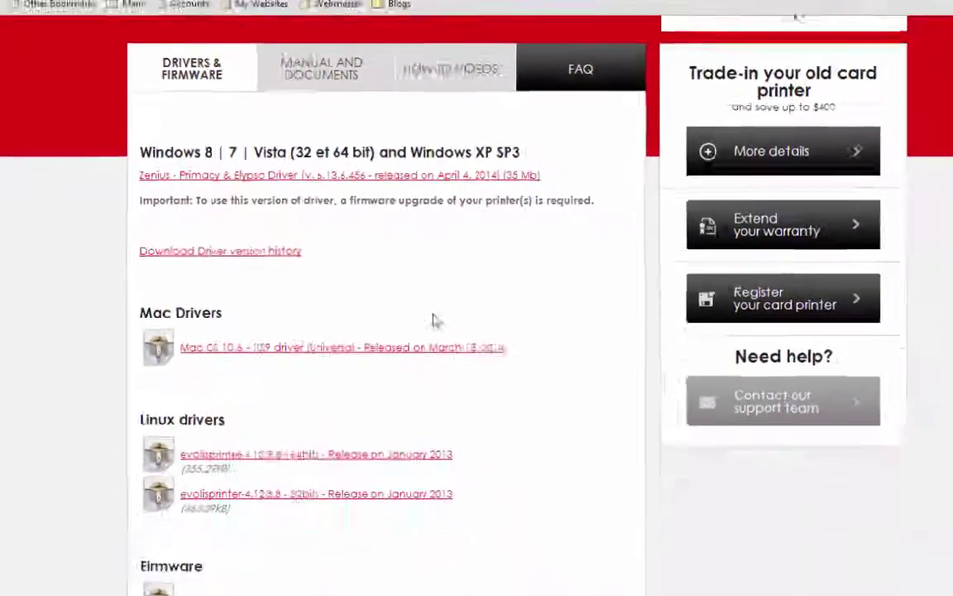
scroll(587, 510, "down", 1)
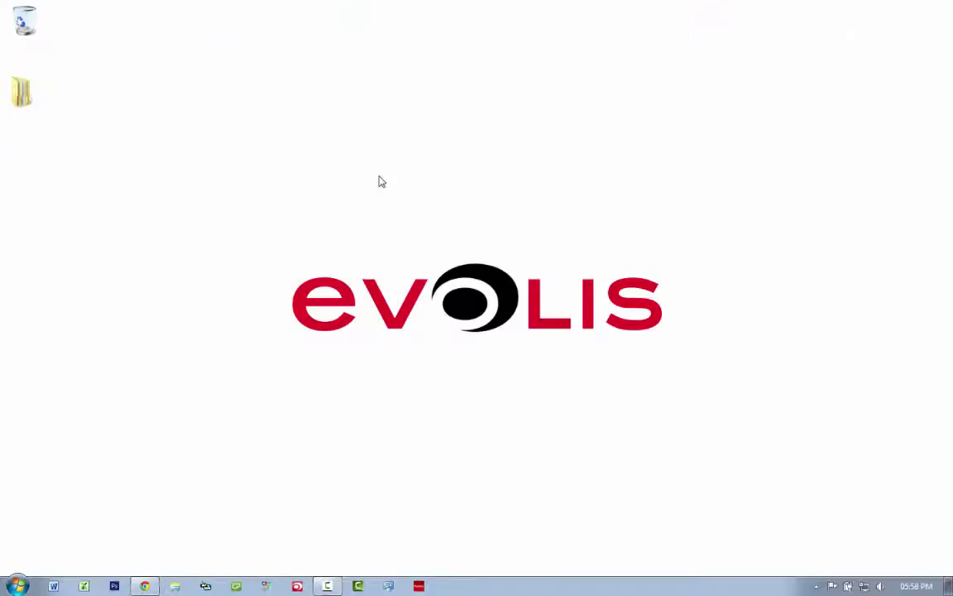
Open the "1.) DRIVER Evolis Primacy Zenius" folder inside the desktop folder "EVOLIS - INSTALLATION PACKET".
double_click(21, 93)
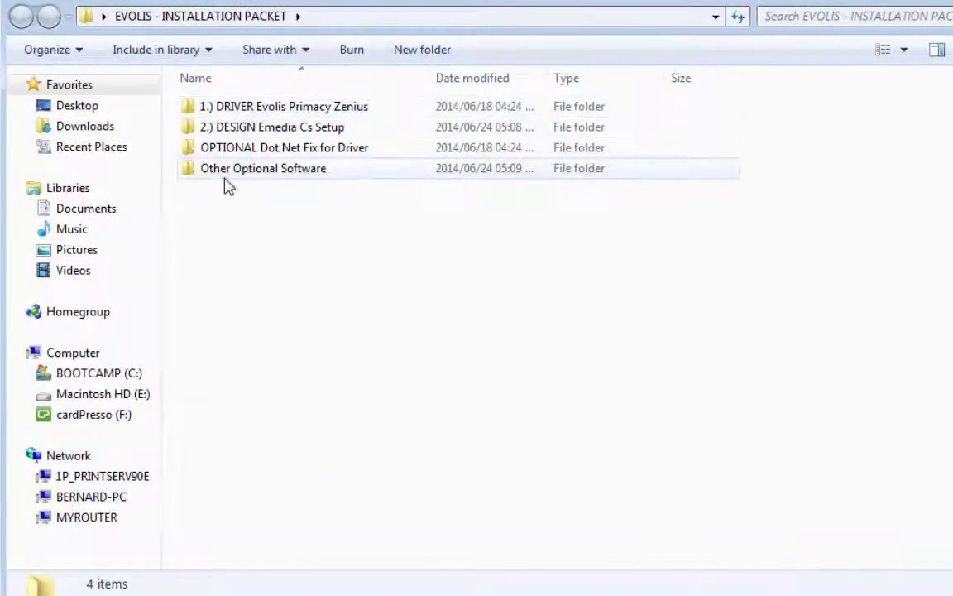
left_click(220, 107)
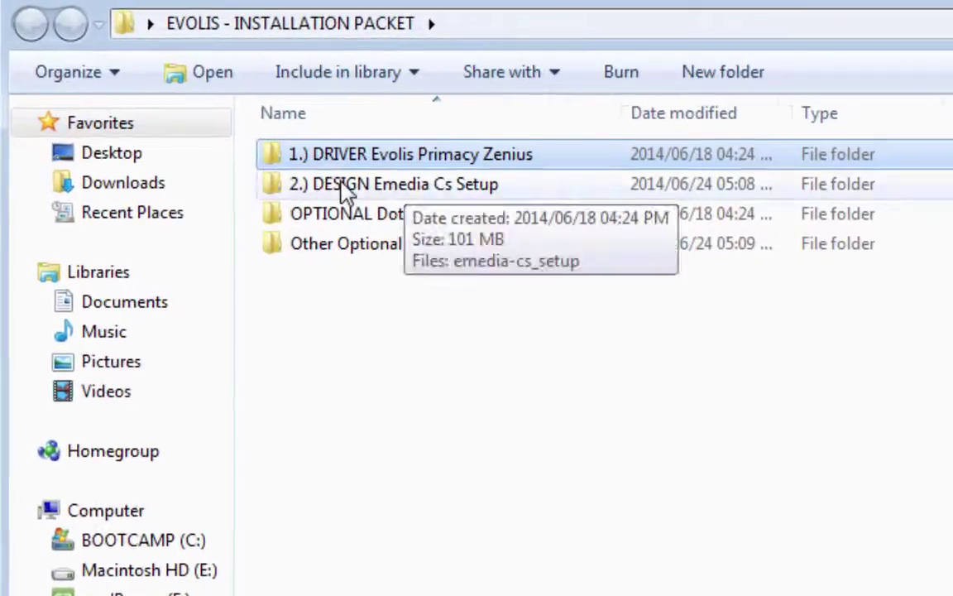
left_click(344, 189)
left_click(335, 217)
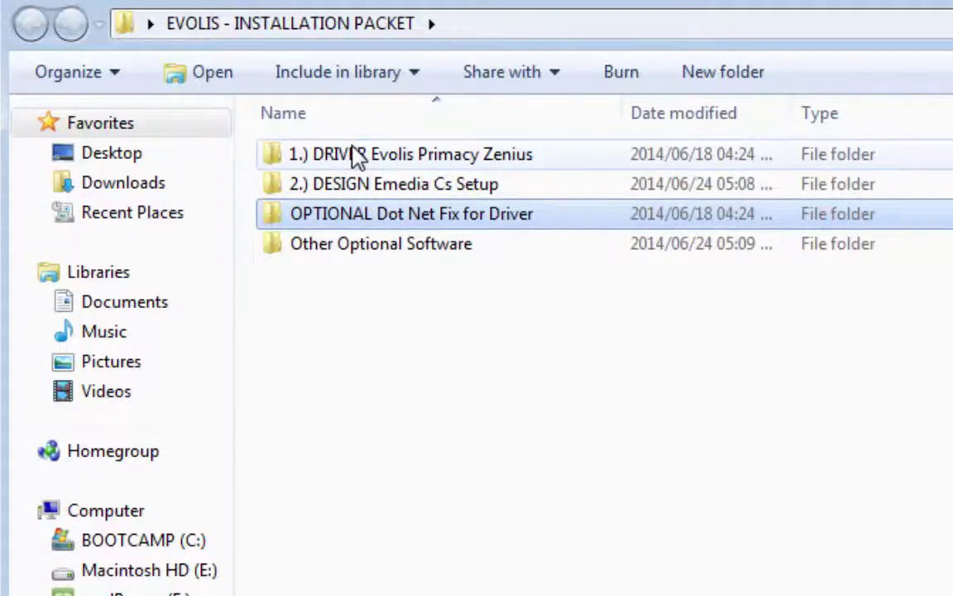
double_click(327, 158)
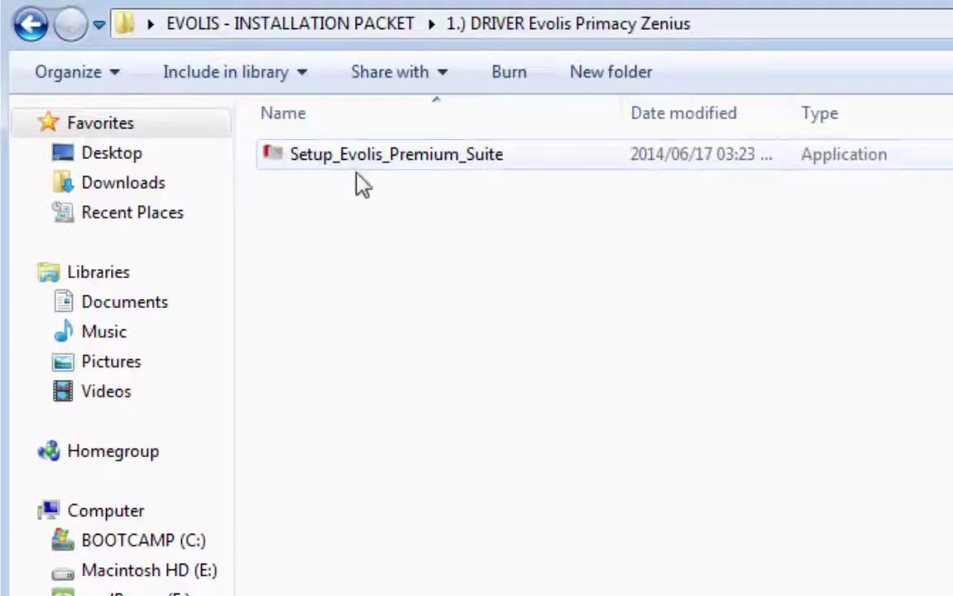
Run Setup_Evolis_Premium_Suite with English as the setup language and agree to update the older installed version.
double_click(364, 166)
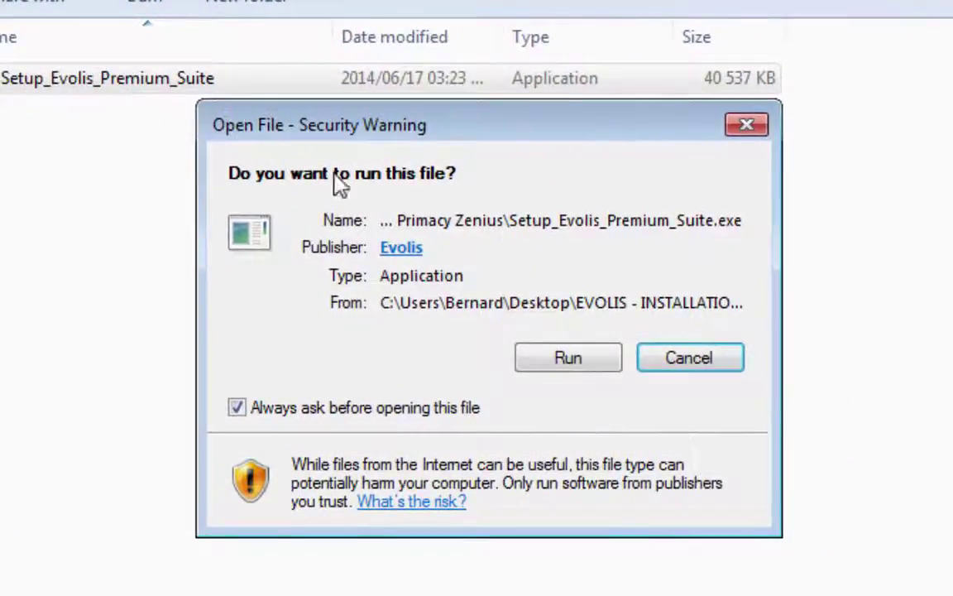
left_click(563, 358)
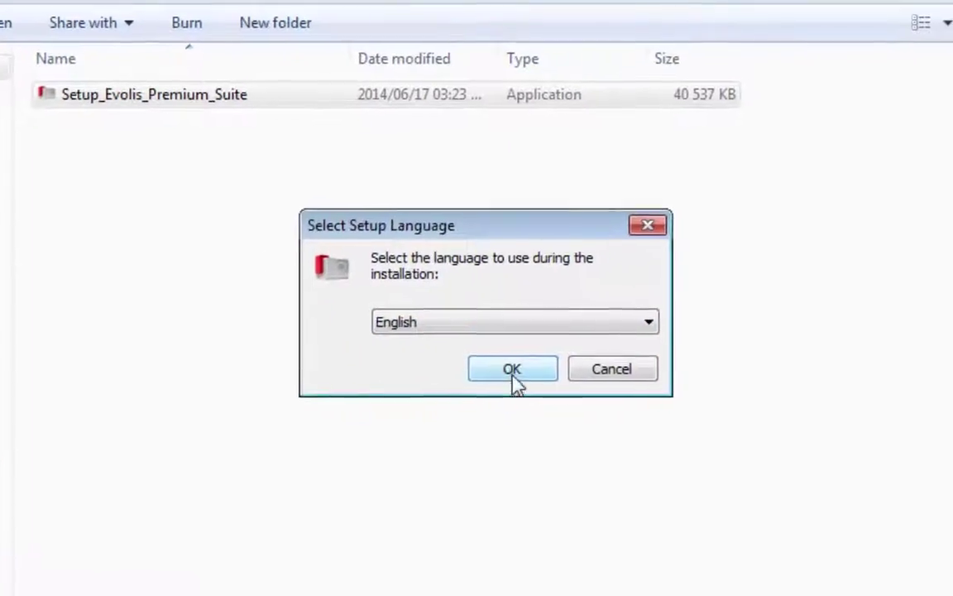
left_click(511, 369)
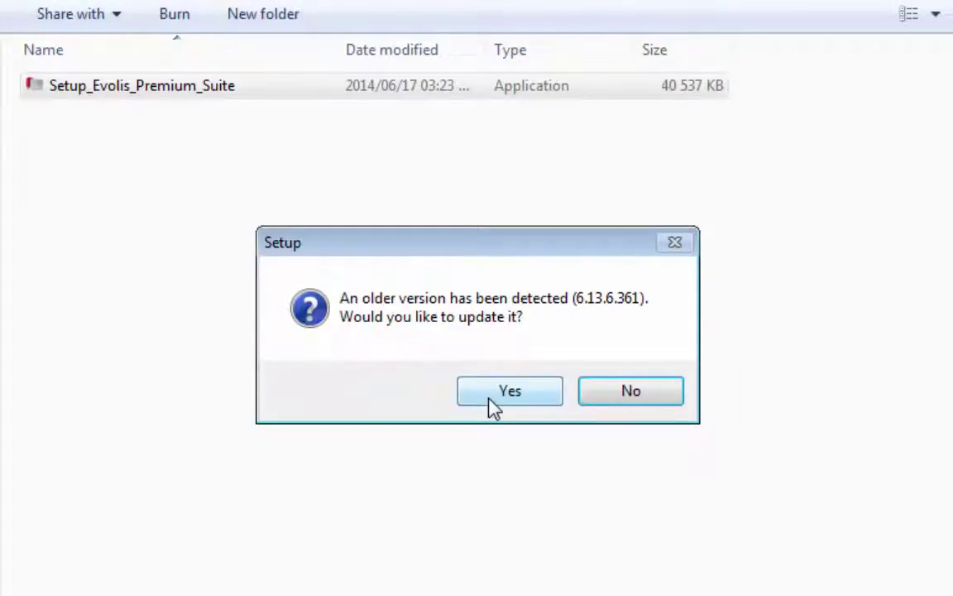
left_click(490, 399)
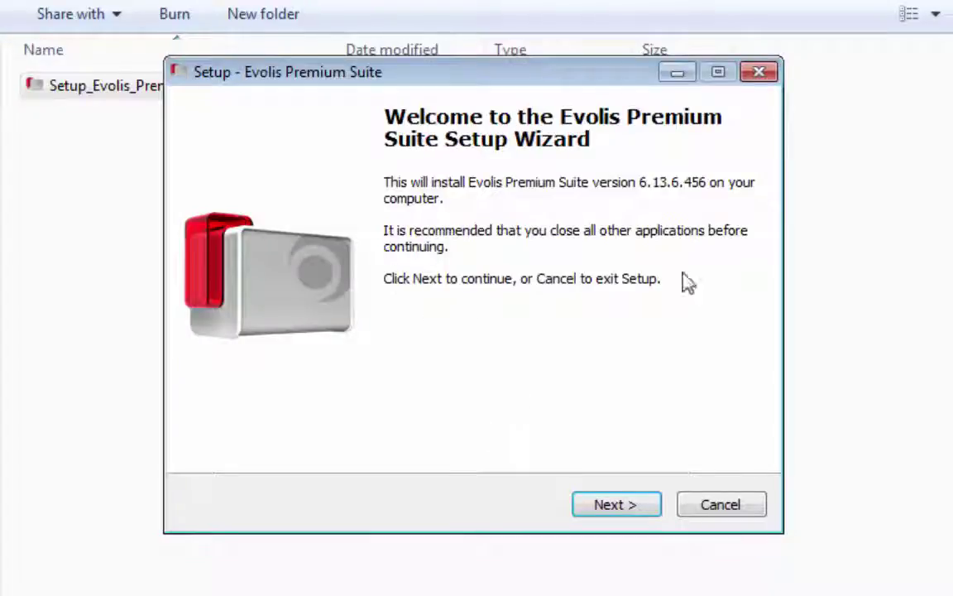
Read the cleaning requirement in the warranty agreement, accept its terms and continue the setup.
left_click(615, 511)
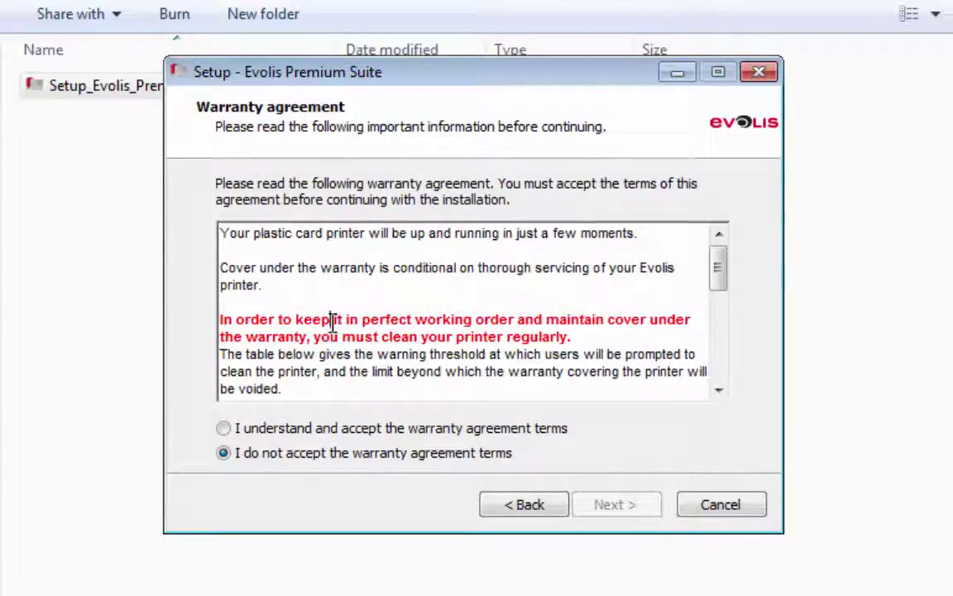
left_click_drag(331, 319, 548, 335)
left_click(541, 336)
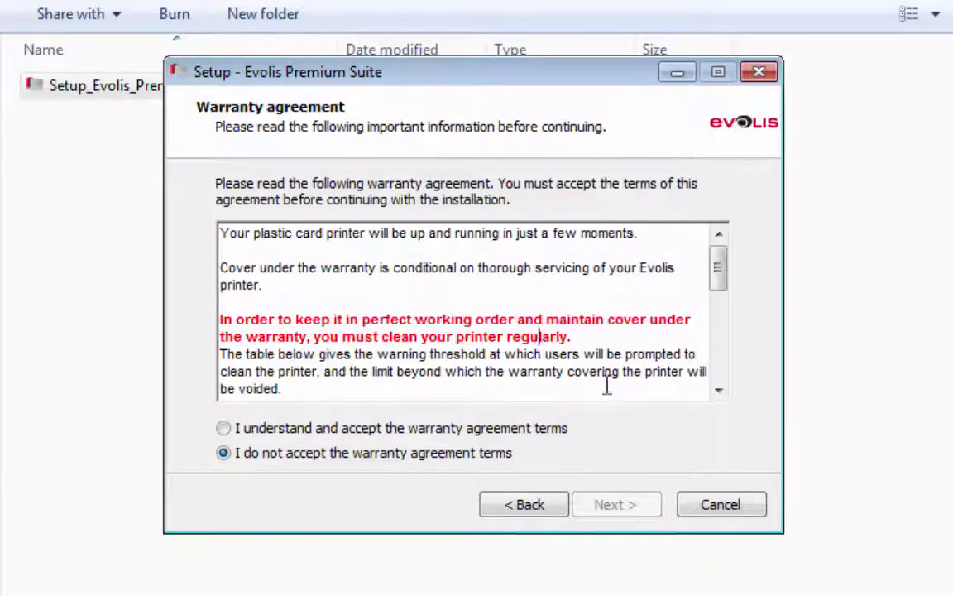
left_click(222, 428)
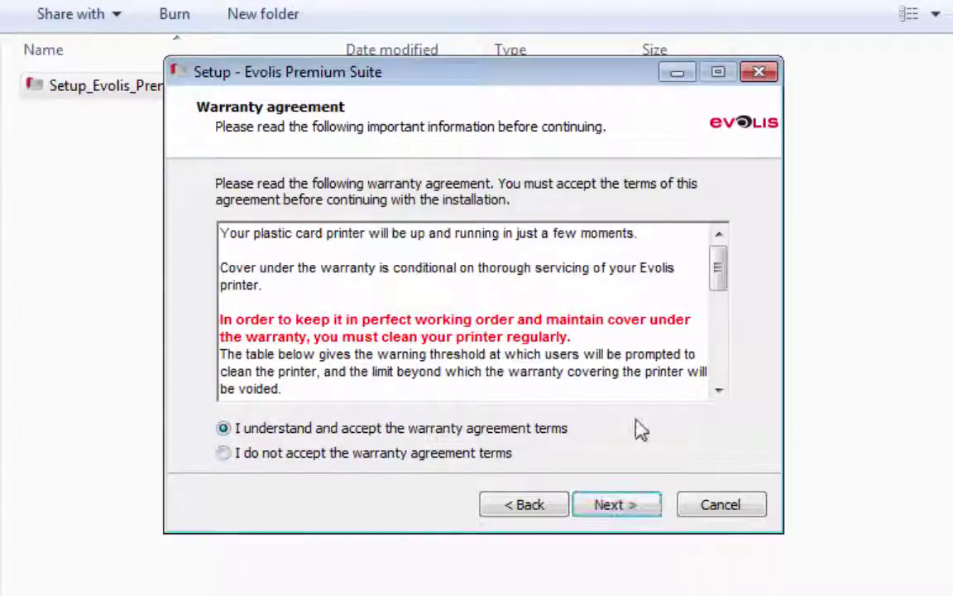
left_click(596, 508)
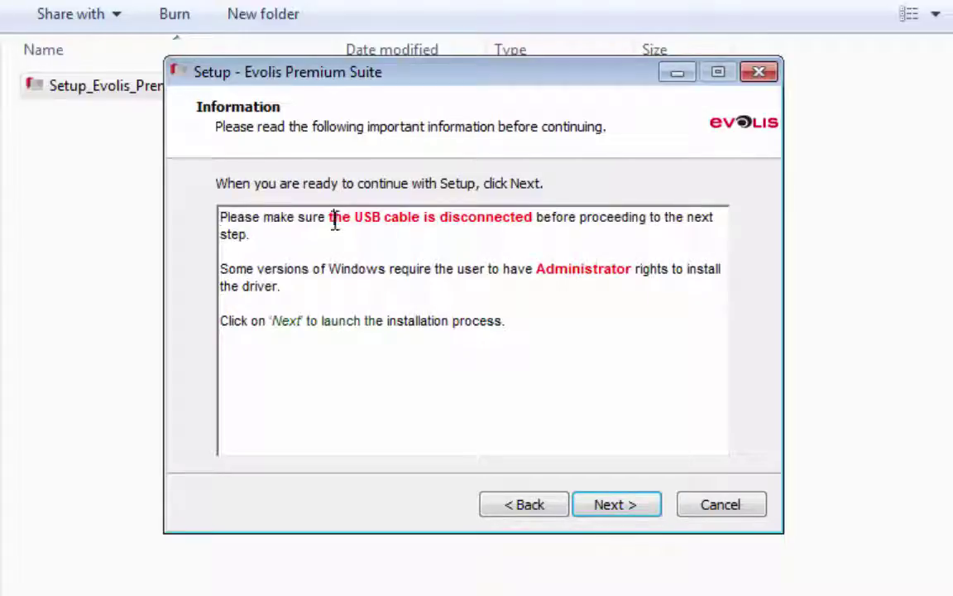
Review the notes about the USB cable and Administrator rights and proceed to the component selection.
mouse_move(335, 221)
left_mouse_down()
mouse_move(538, 221)
mouse_move(329, 214)
left_mouse_up()
left_click_drag(537, 271, 631, 273)
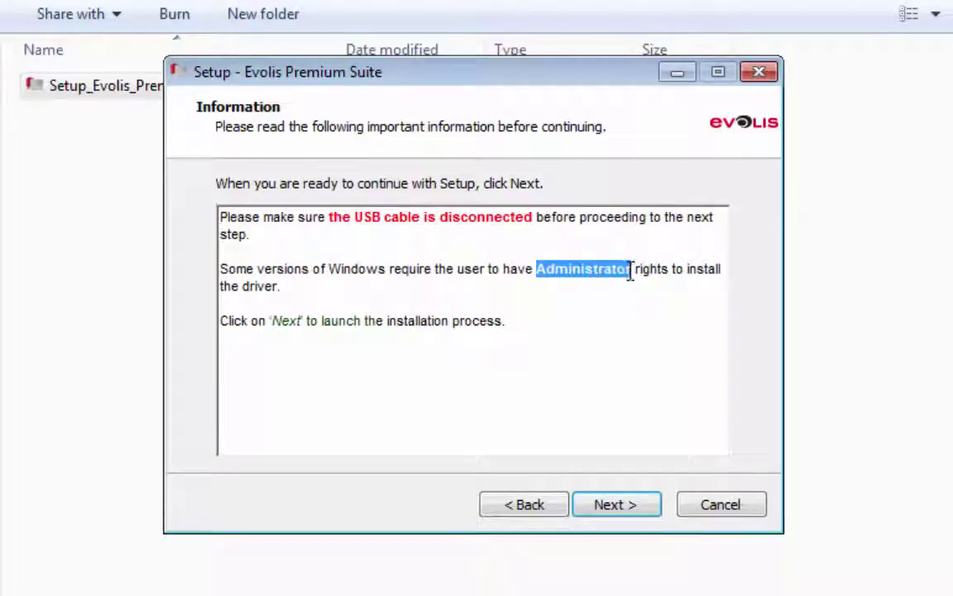
left_click(559, 274)
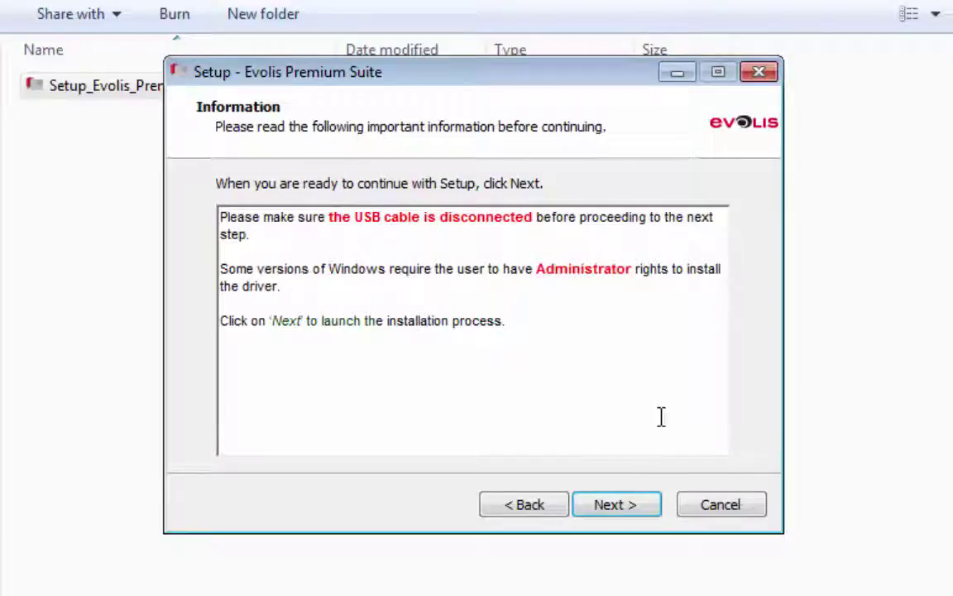
left_click(622, 508)
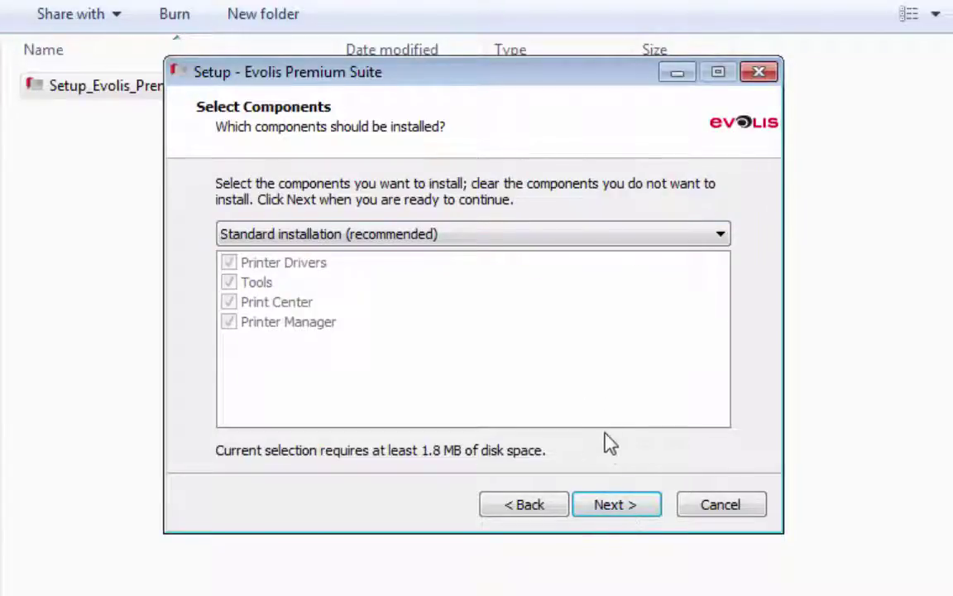
Install the standard components with desktop icons and Printer Manager startup for all users, and continue through the completion wizard.
left_click(603, 506)
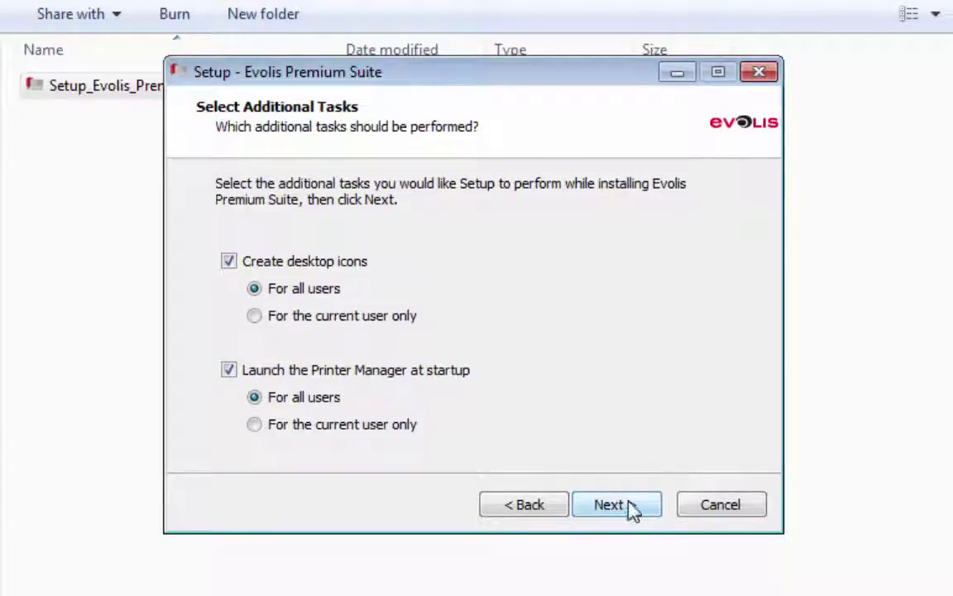
left_click(630, 507)
left_click(619, 513)
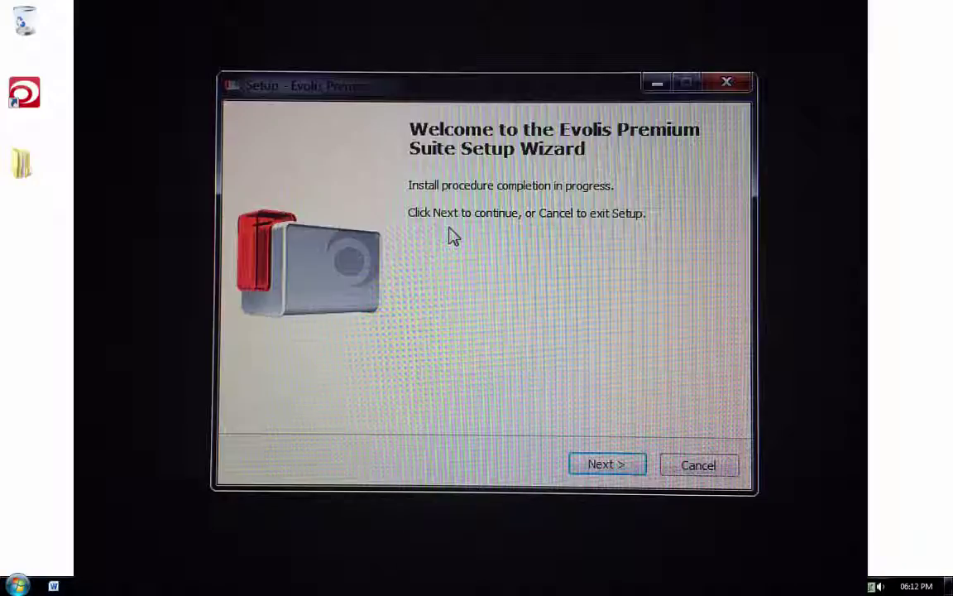
left_click(607, 464)
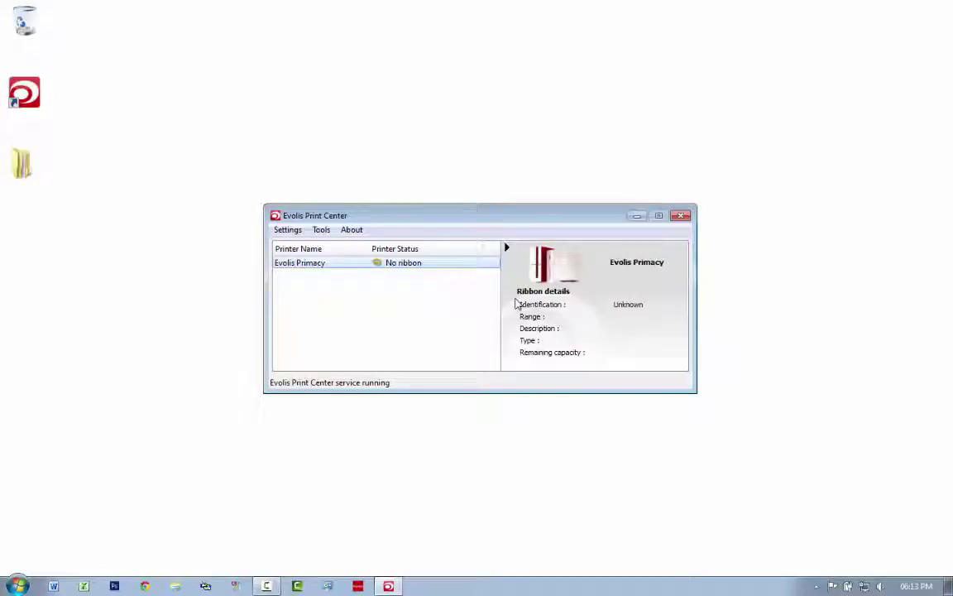
Check the Evolis Primacy's printer status in Evolis Print Center and locate the new desktop shortcut.
left_click_drag(396, 220, 389, 215)
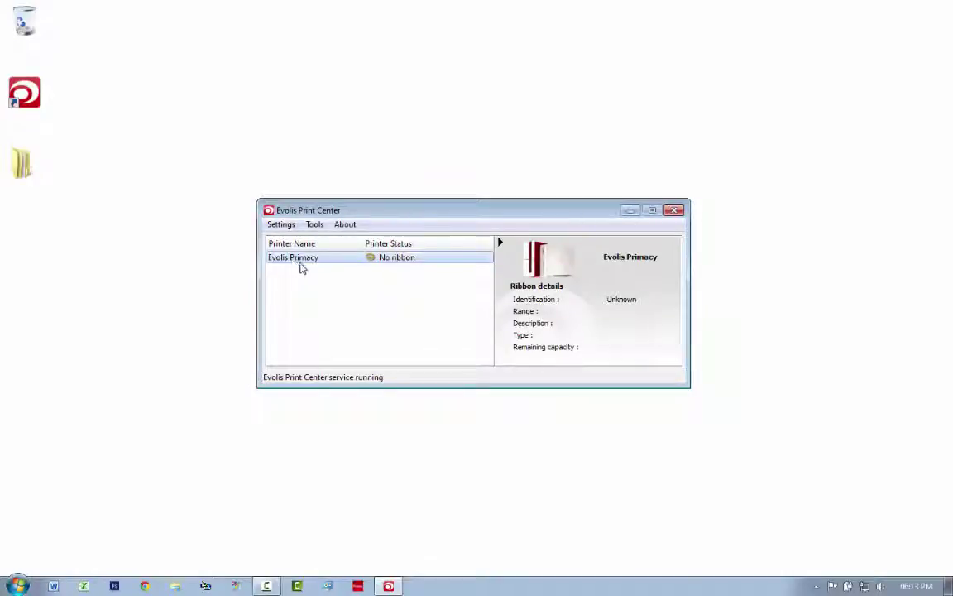
left_click_drag(383, 214, 388, 221)
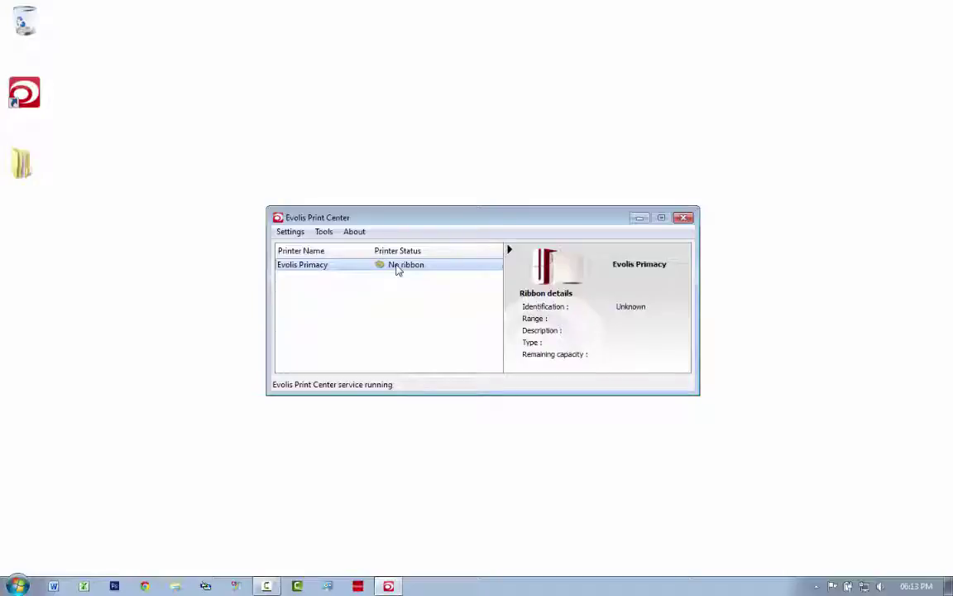
left_click(23, 95)
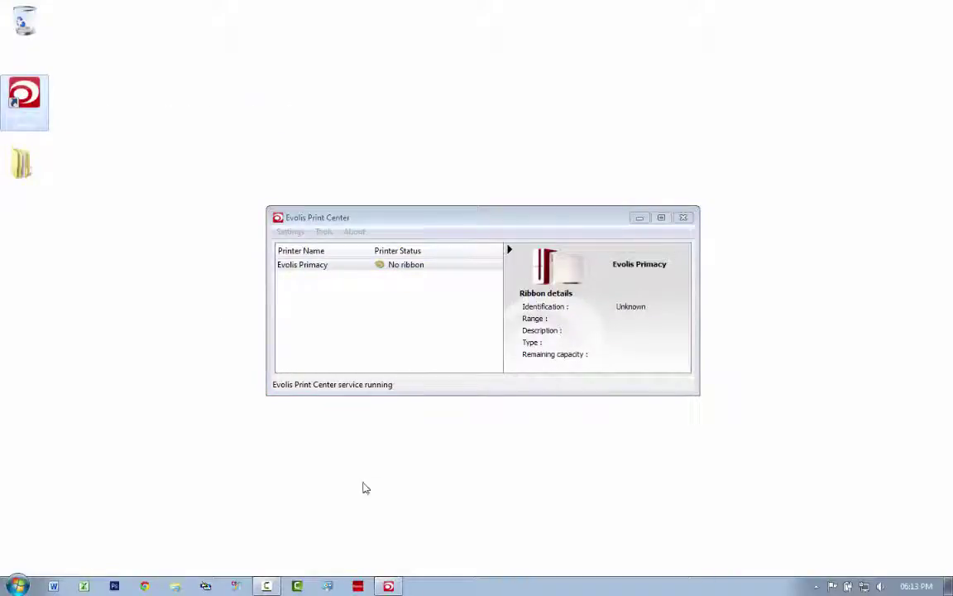
Pin Evolis Print Center to the taskbar, close its window and relaunch it from the pinned shortcut.
right_click(391, 585)
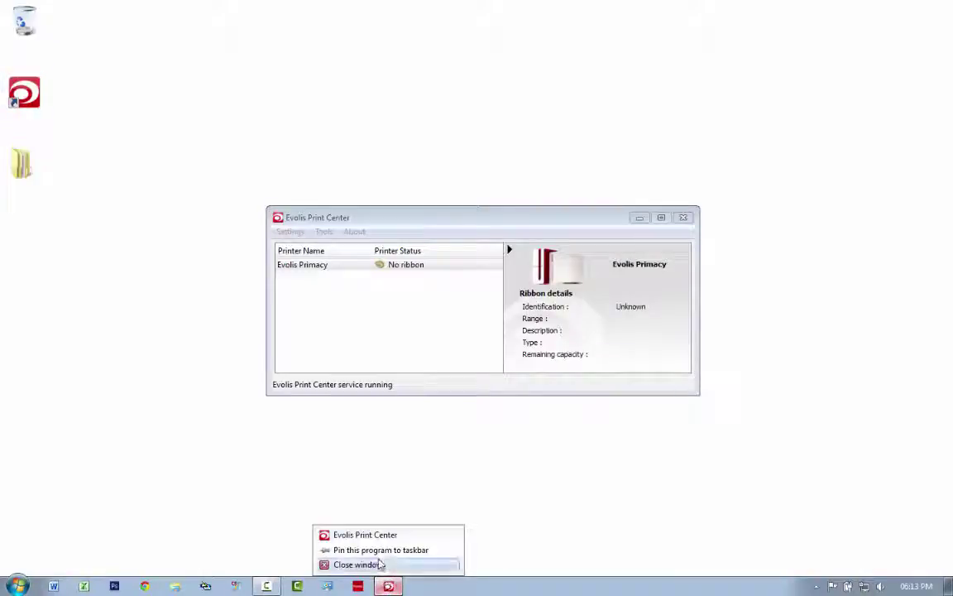
left_click(384, 551)
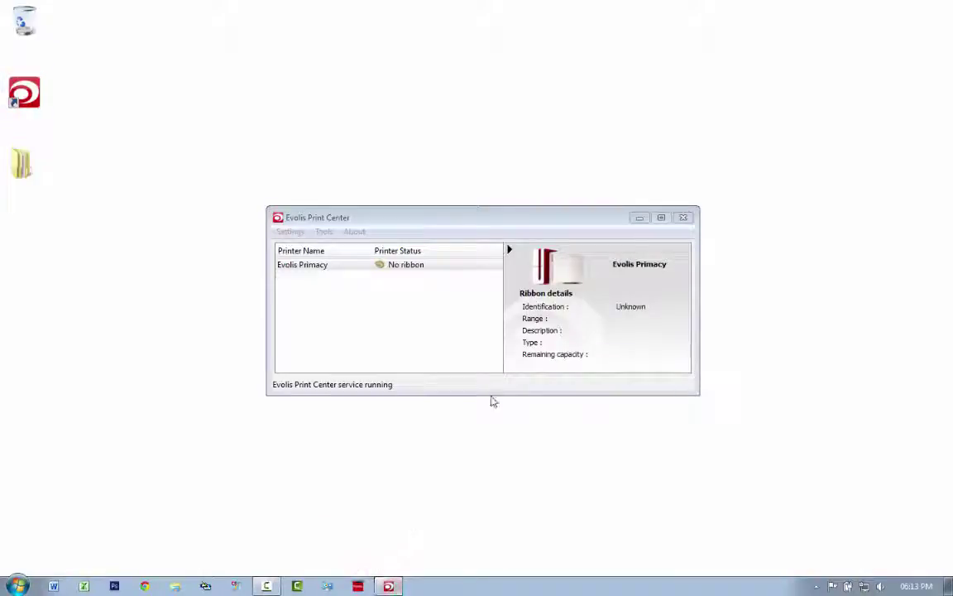
left_click(681, 218)
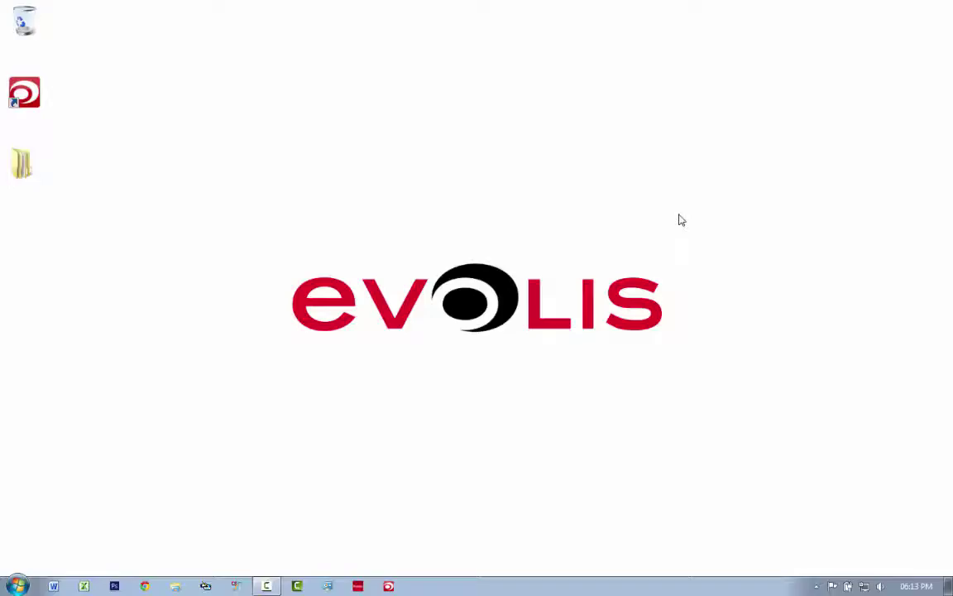
left_click(388, 586)
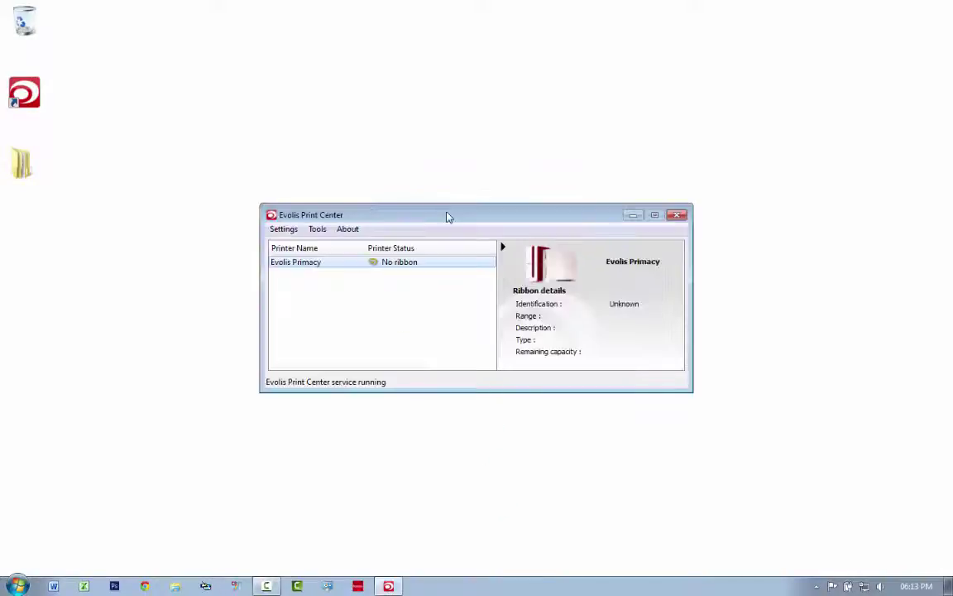
left_click_drag(446, 217, 450, 220)
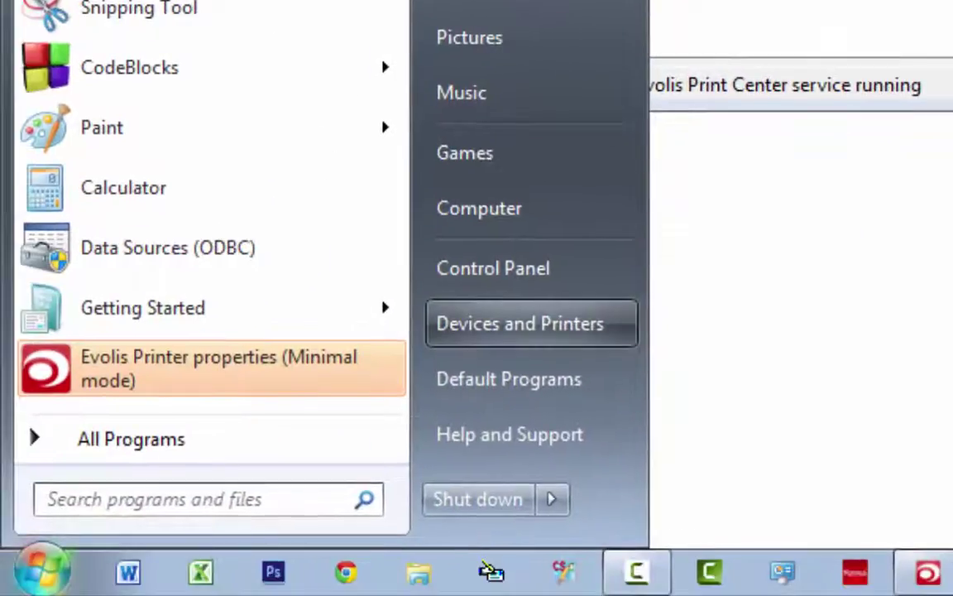
Open the Windows Devices and Printers window.
key("Escape")
left_click(491, 571)
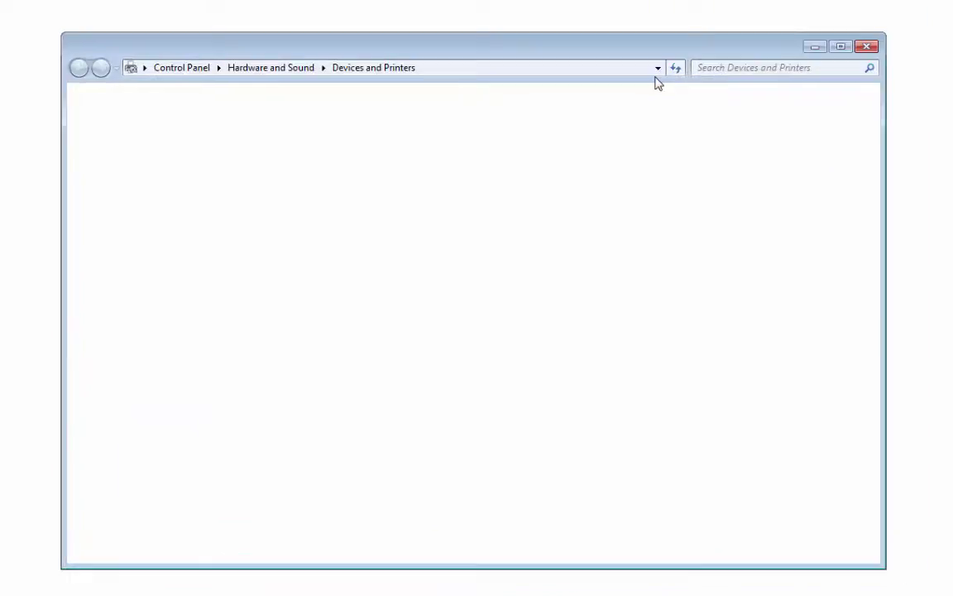